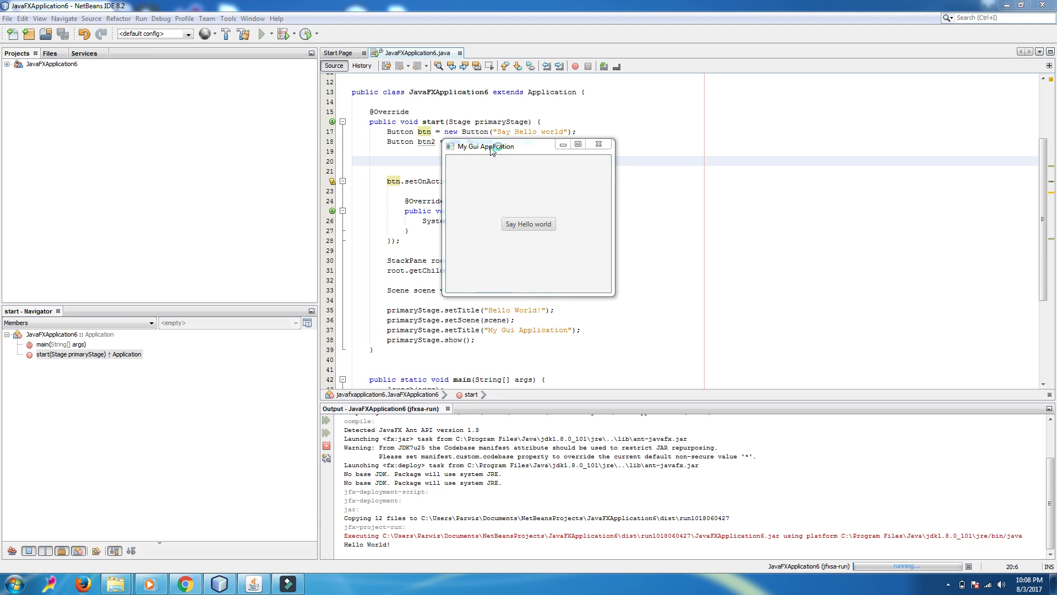
Reposition the My Gui Application window, print Hello World! again, then close the window
{"action": "left_click_drag", "start_coordinate": [496, 149], "coordinate": [564, 176]}
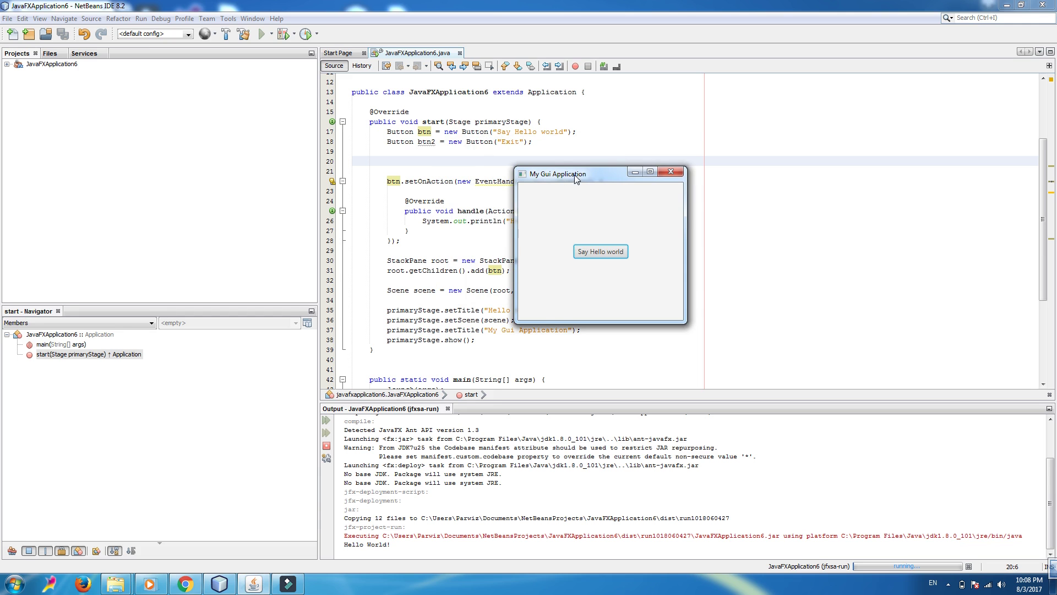
{"action": "left_click_drag", "start_coordinate": [578, 175], "coordinate": [533, 183]}
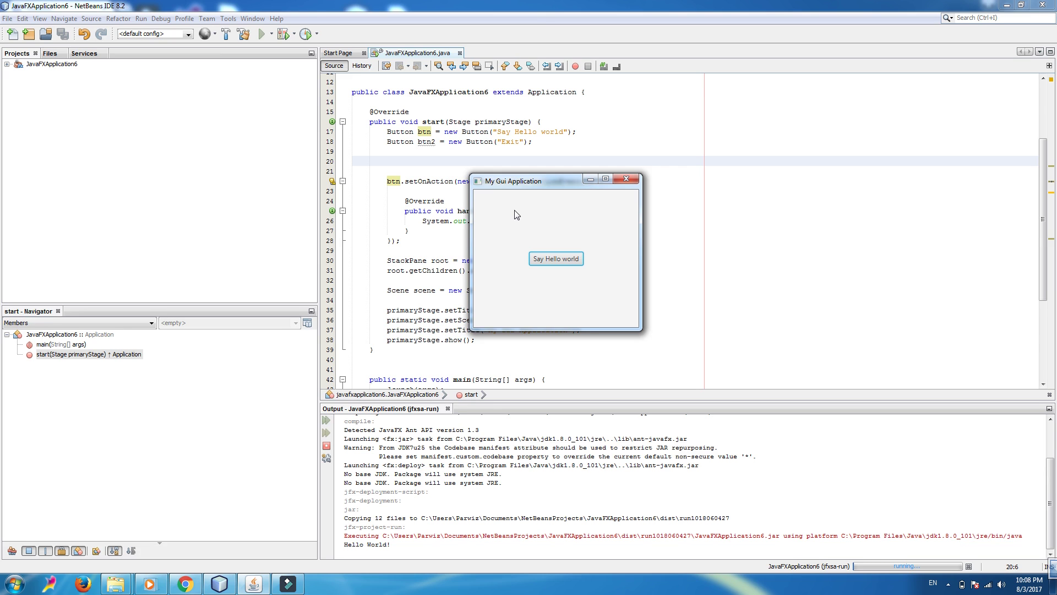
{"action": "left_click", "coordinate": [572, 260]}
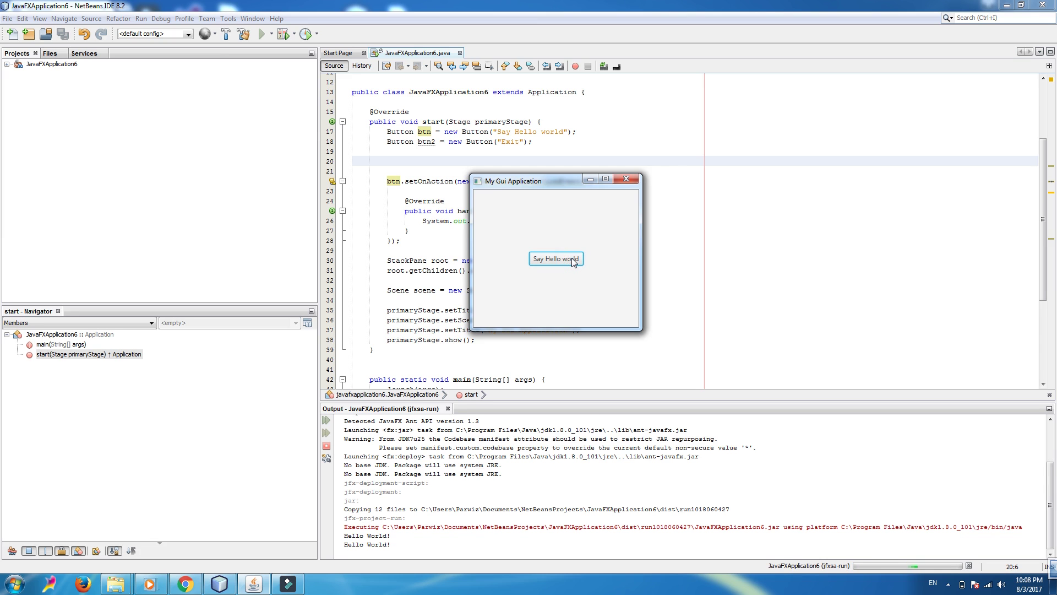
{"action": "left_click", "coordinate": [631, 179]}
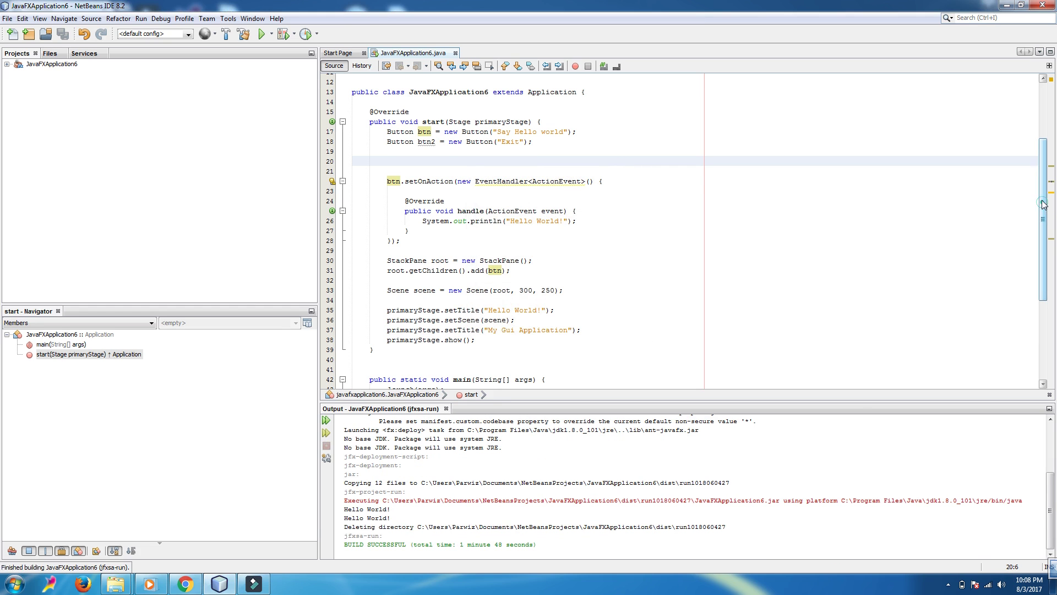
{"action": "scroll", "coordinate": [710, 206], "scroll_direction": "up", "scroll_amount": 1}
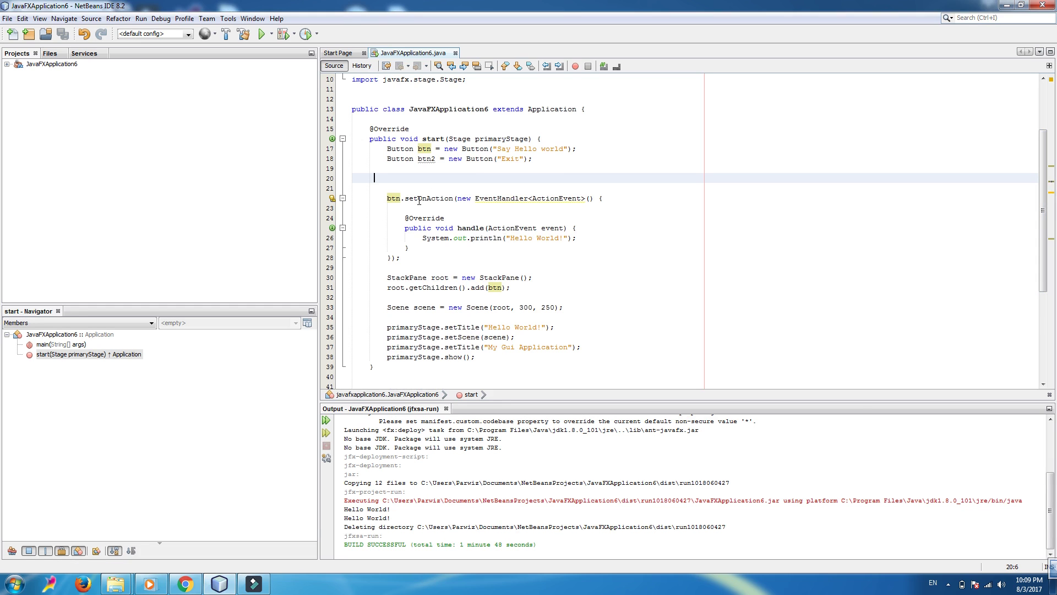
{"action": "left_click_drag", "start_coordinate": [405, 198], "coordinate": [486, 257]}
{"action": "left_click_drag", "start_coordinate": [405, 198], "coordinate": [451, 260]}
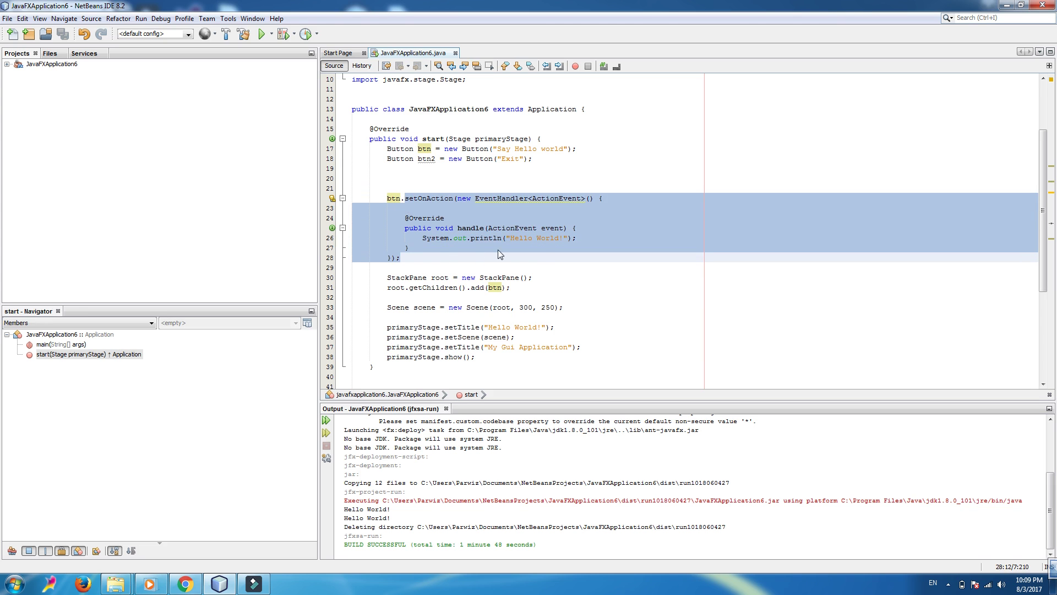
{"action": "left_click", "coordinate": [537, 248]}
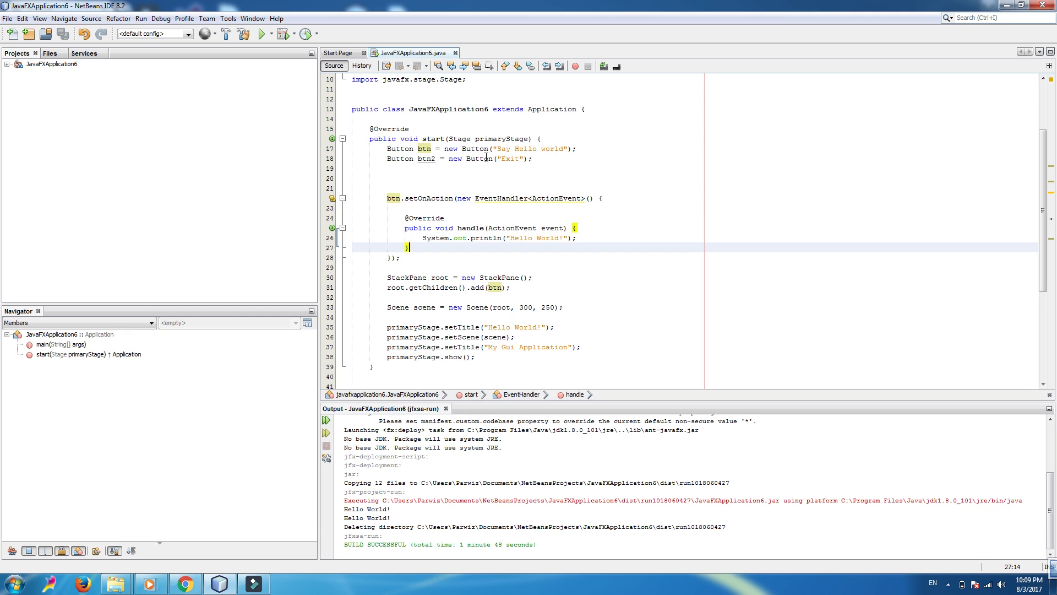
{"action": "left_click_drag", "start_coordinate": [533, 159], "coordinate": [382, 158]}
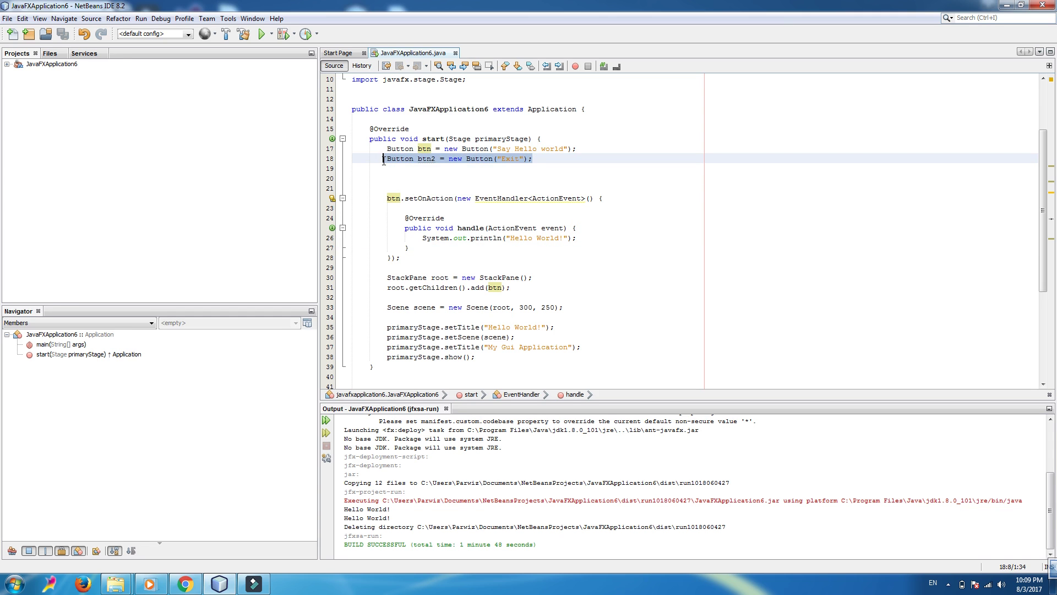
Cut line 18 and retype Button btn2 = new Button("Exit"); on its own line
{"action": "key", "text": "ctrl+x"}
{"action": "key", "text": "Return"}
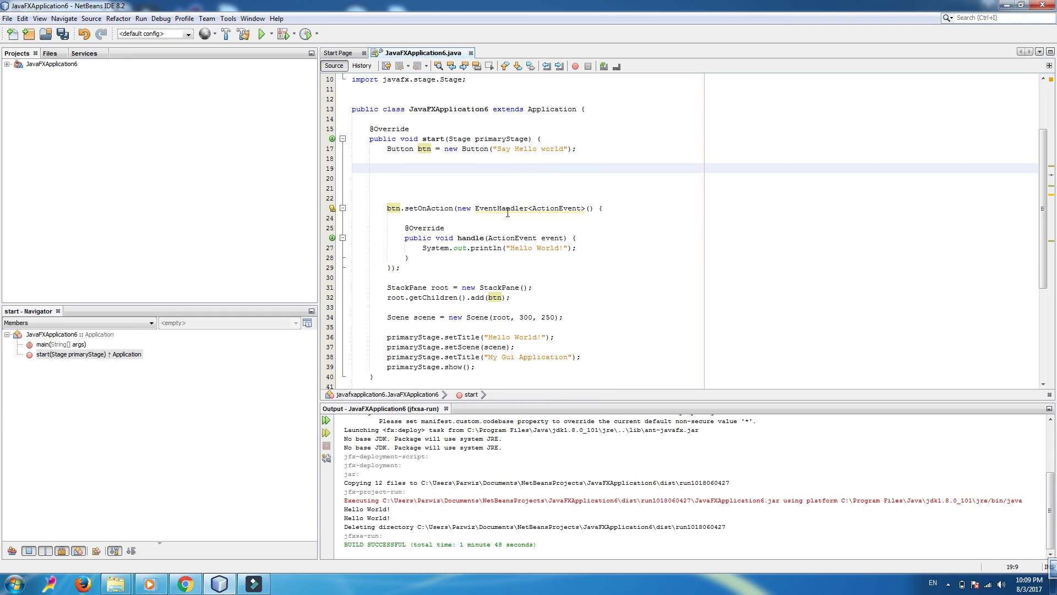
{"action": "type", "text": "Button "}
{"action": "type", "text": "btn2"}
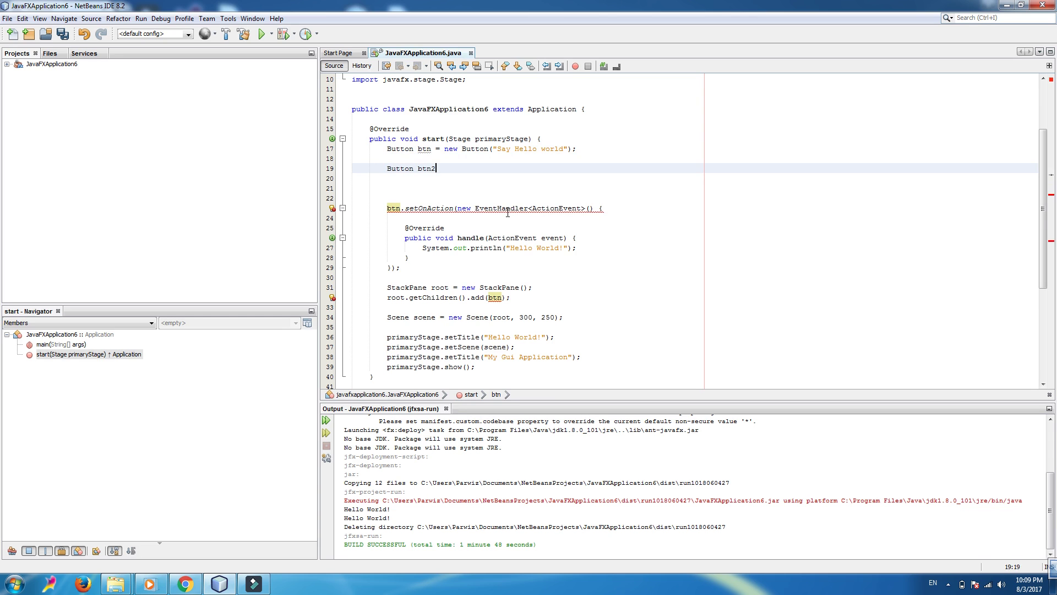
{"action": "type", "text": " = new "}
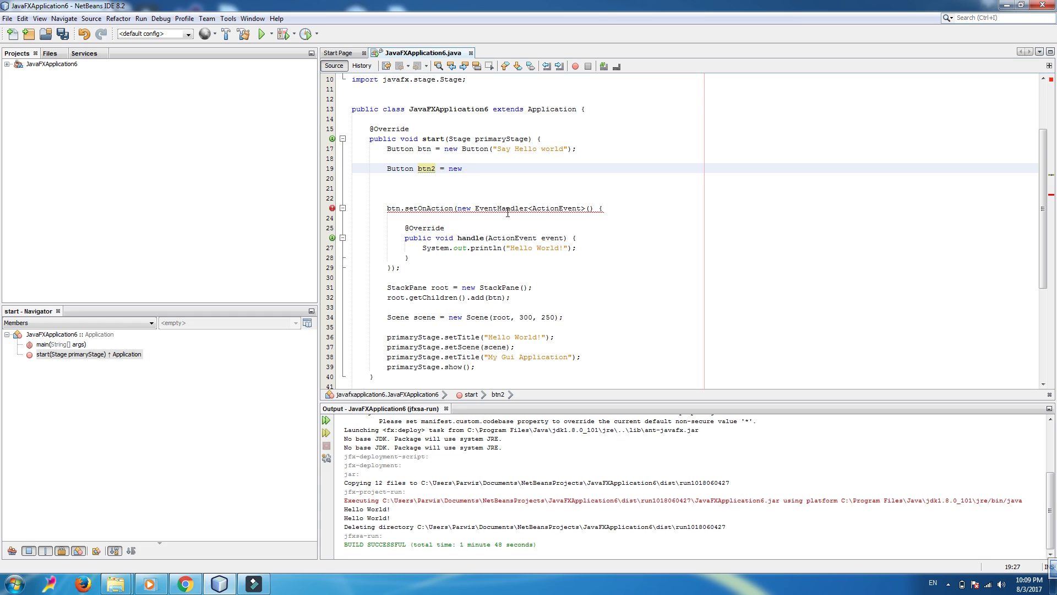
{"action": "type", "text": "Button("}
{"action": "type", "text": "\"Exi"}
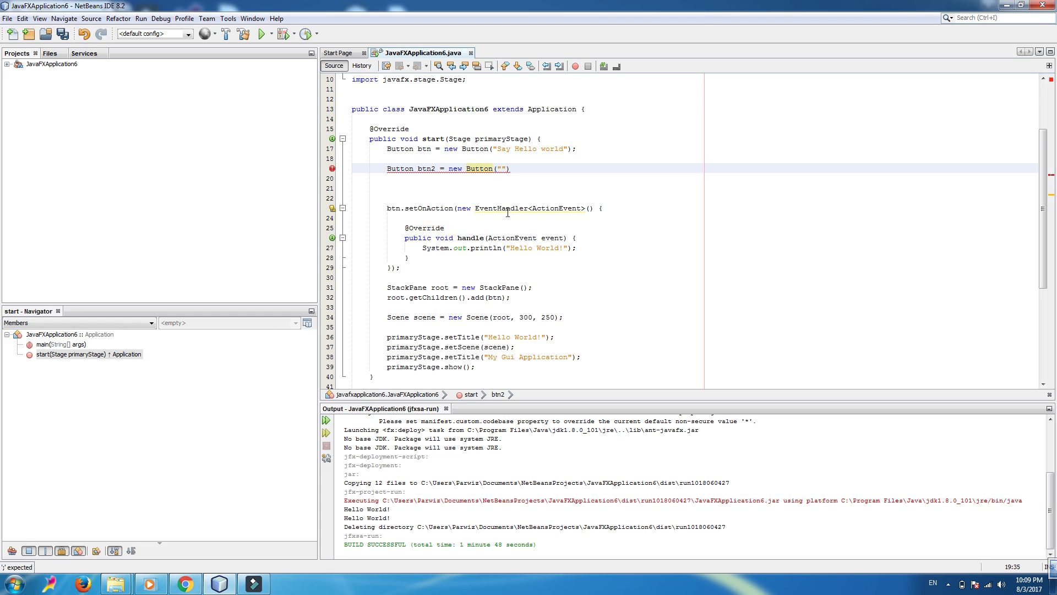
{"action": "type", "text": "t\")"}
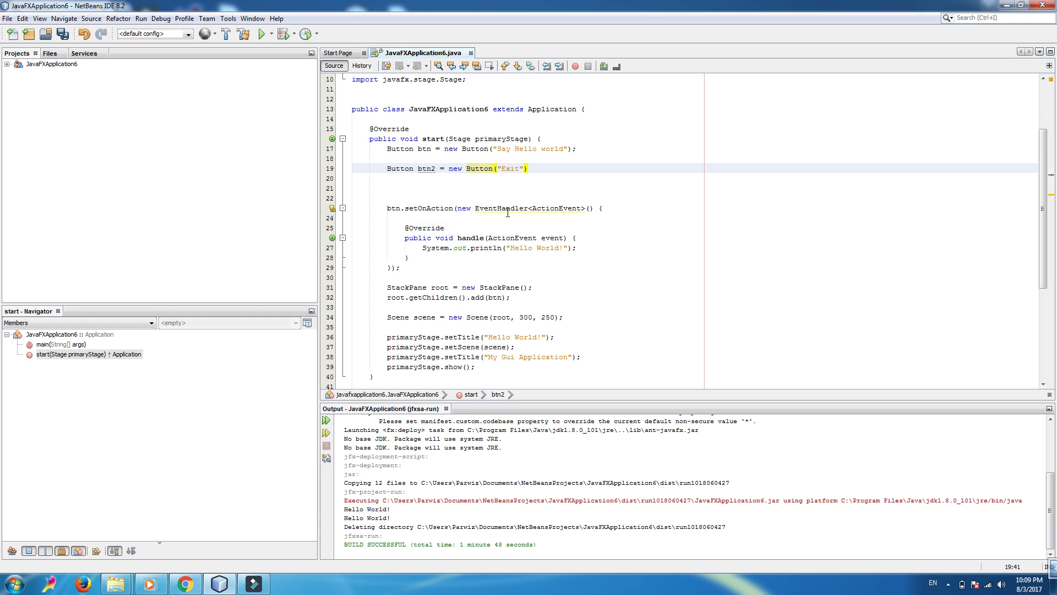
{"action": "type", "text": ";"}
{"action": "key", "text": "Return"}
{"action": "key", "text": "Return"}
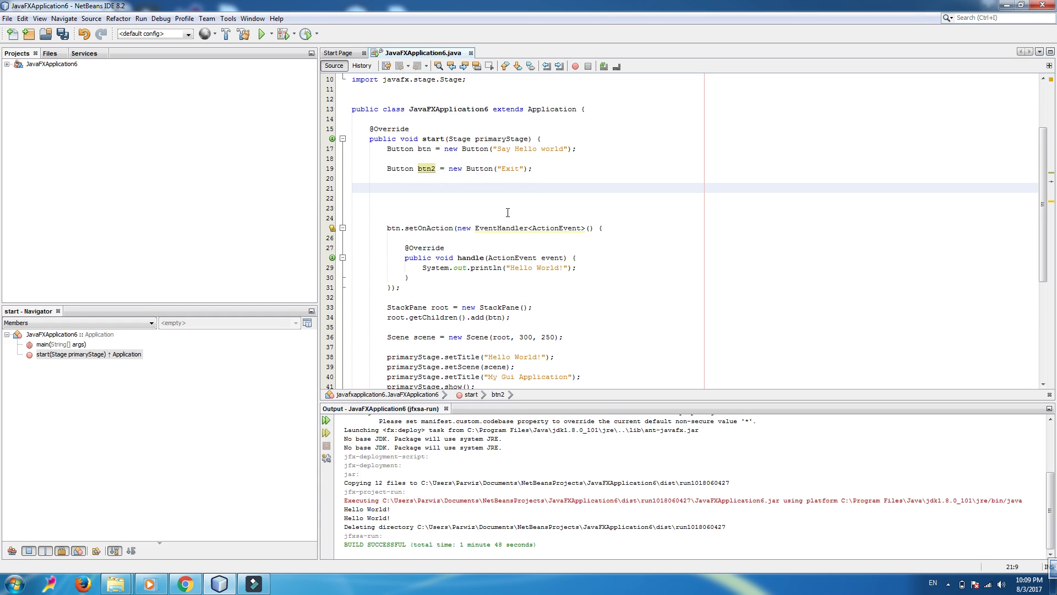
{"action": "type", "text": "btn"}
{"action": "type", "text": "2."}
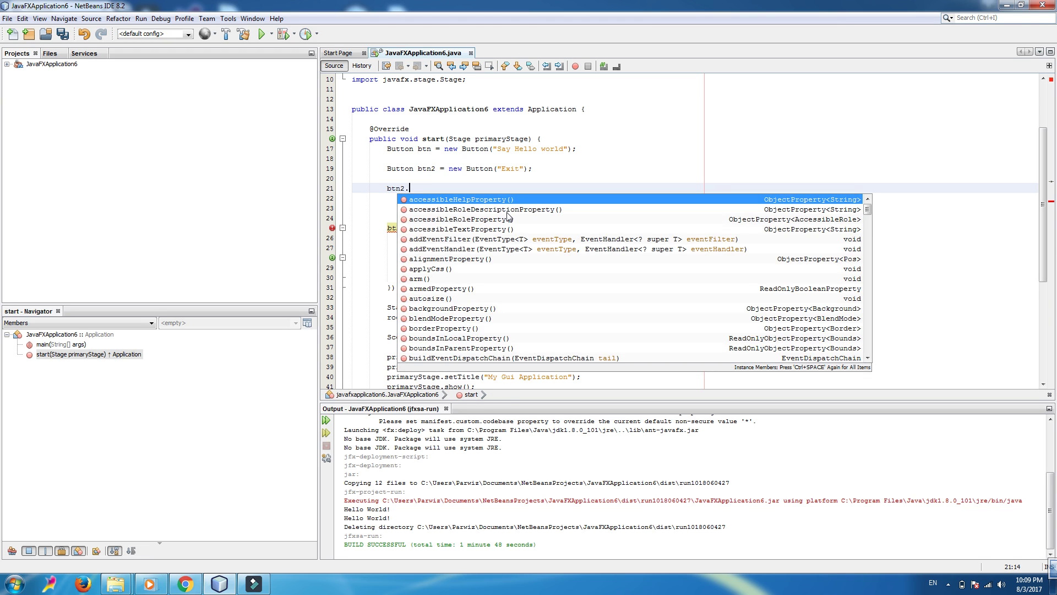
{"action": "type", "text": "setOn"}
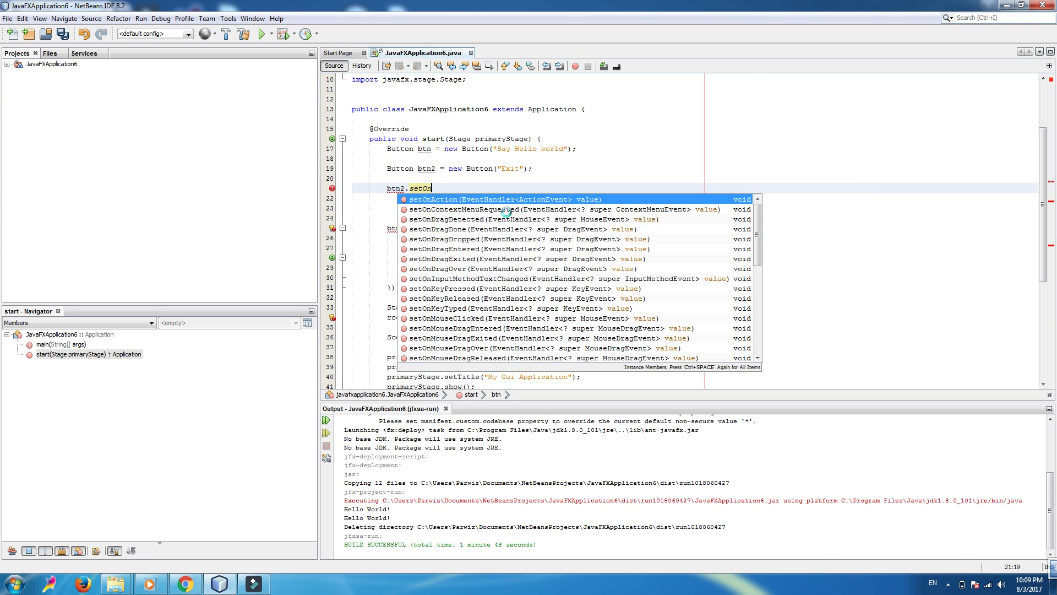
Complete line 21 as btn2.setOnAction(e -> System.exit(0)); with code completion
{"action": "key", "text": "Return"}
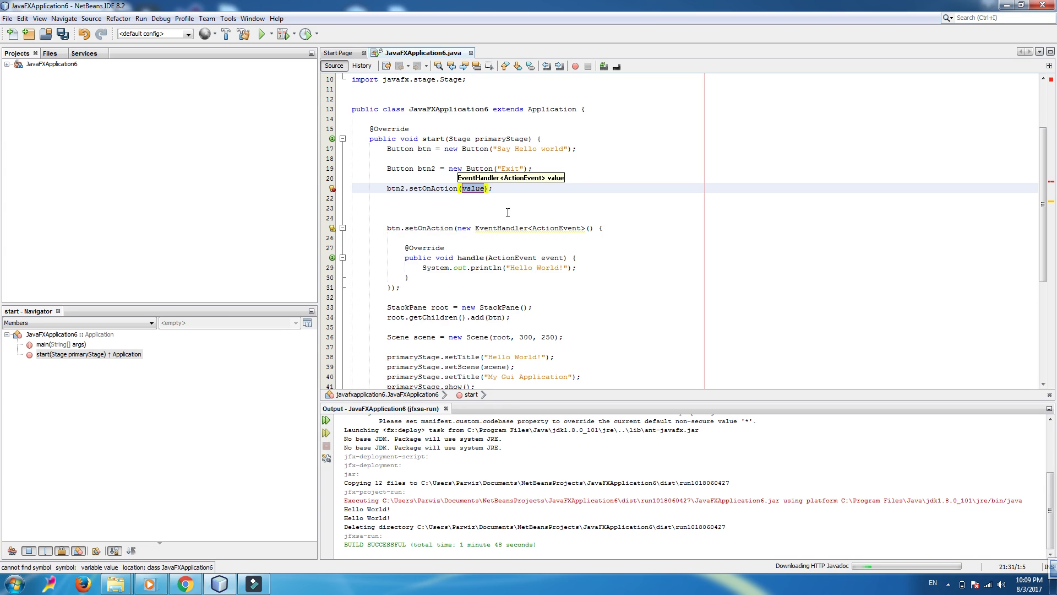
{"action": "type", "text": "e"}
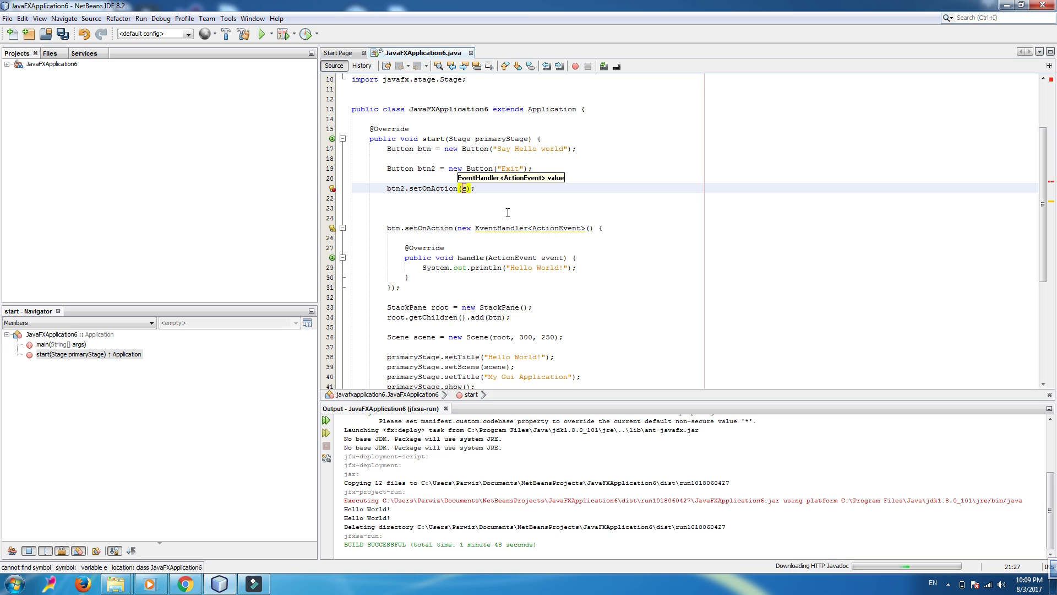
{"action": "type", "text": " ->"}
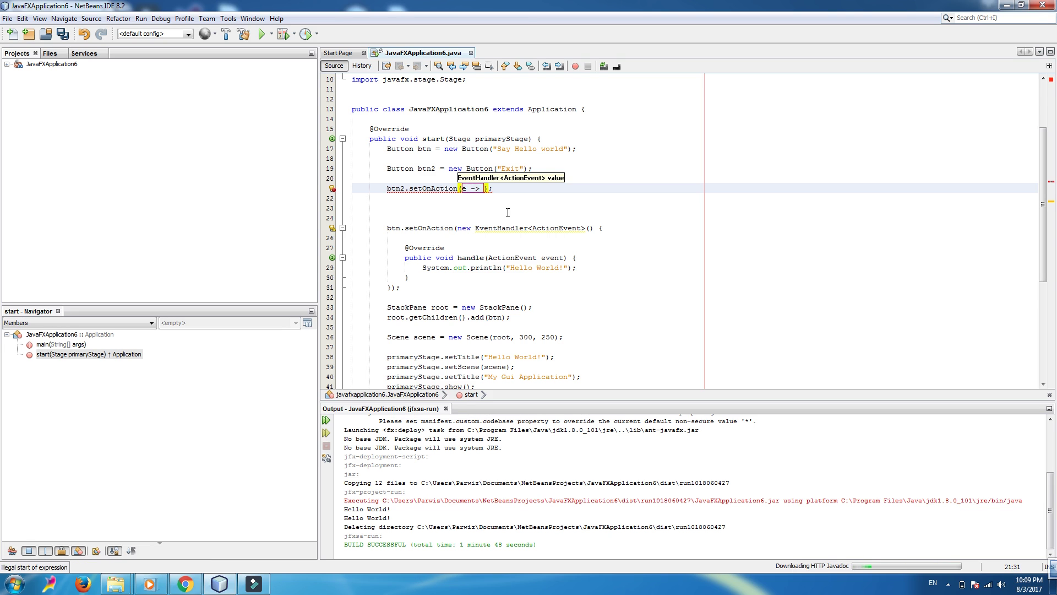
{"action": "type", "text": " Syse"}
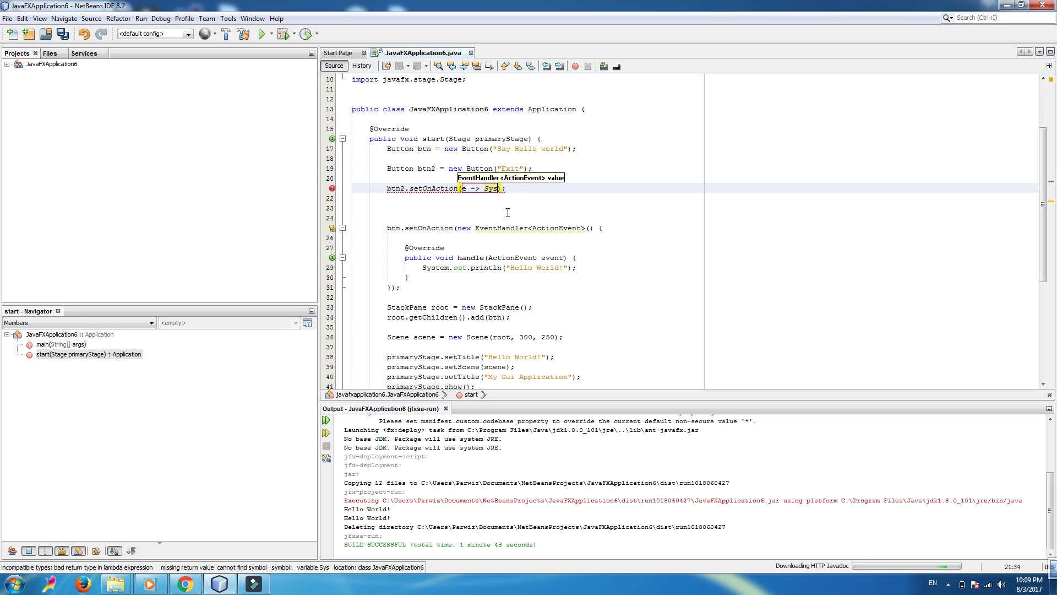
{"action": "key", "text": "BackSpace"}
{"action": "type", "text": "tem"}
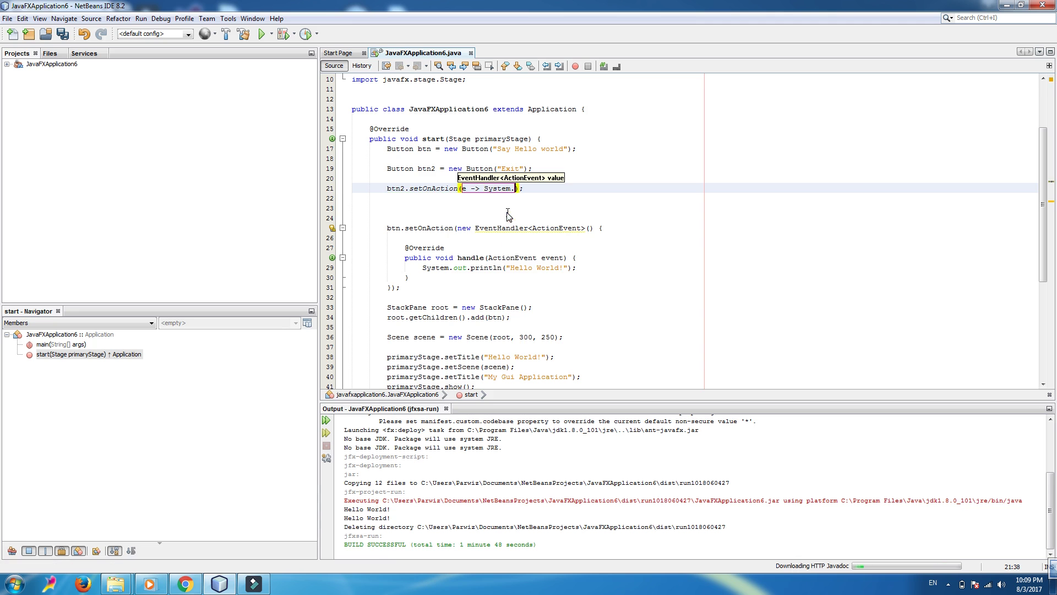
{"action": "type", "text": ".e"}
{"action": "key", "text": "Return"}
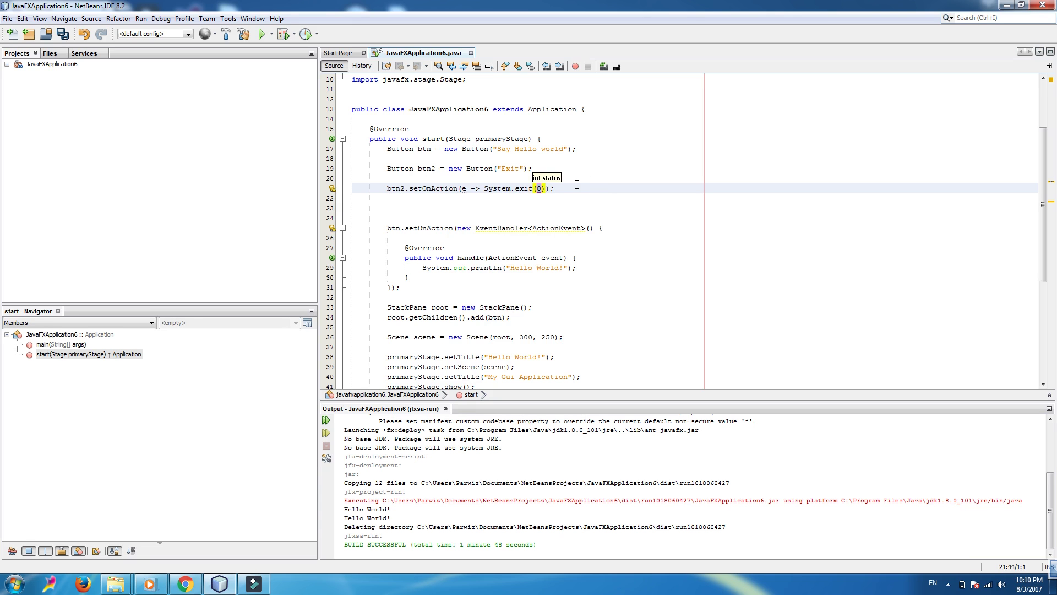
{"action": "key", "text": "End"}
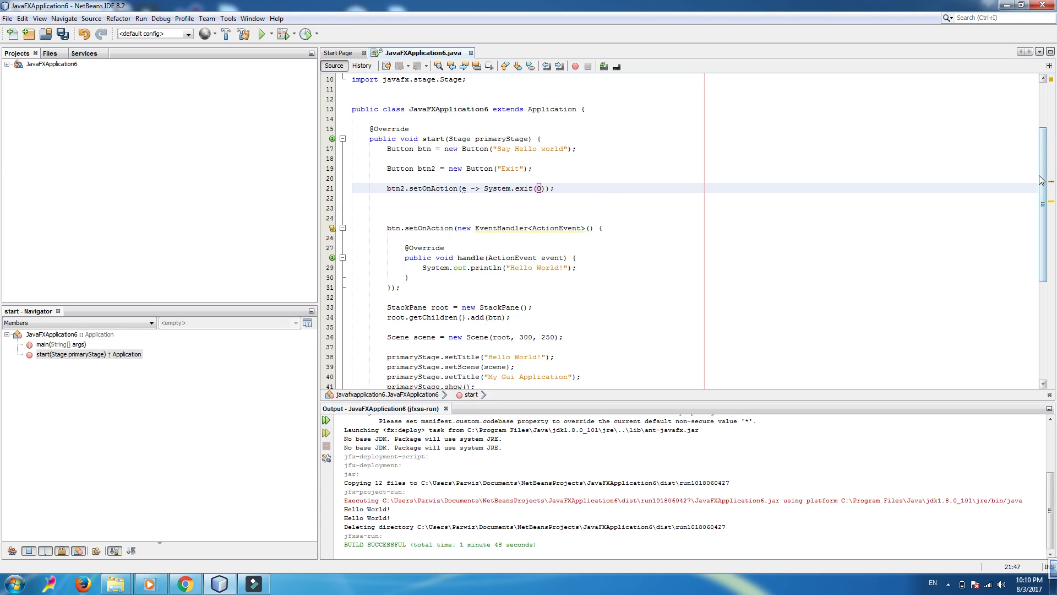
{"action": "left_click", "coordinate": [1043, 177]}
{"action": "left_click_drag", "start_coordinate": [1043, 180], "coordinate": [1043, 192]}
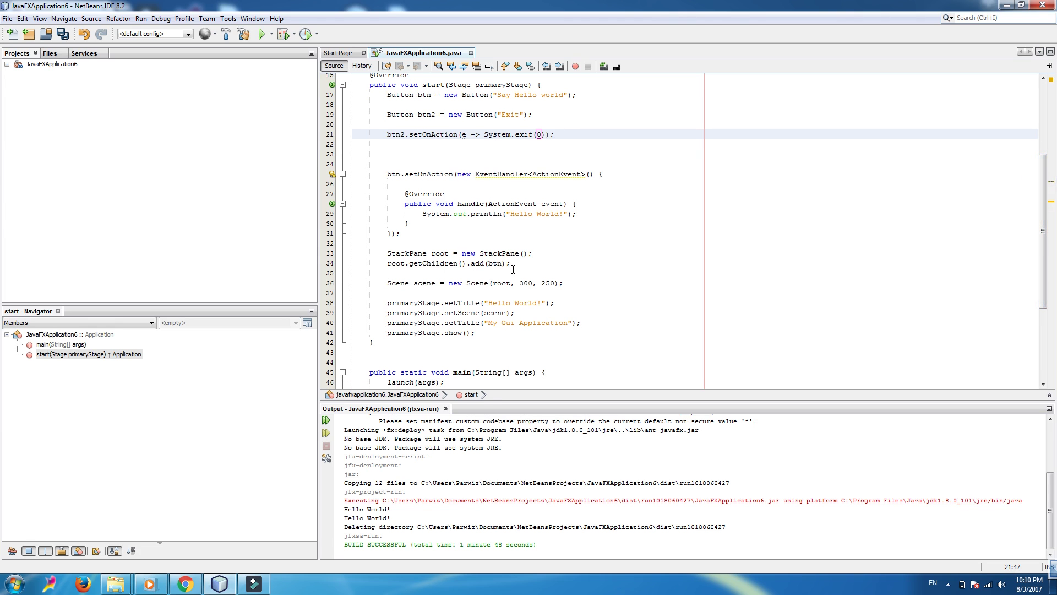
Change add(btn) to addAll(btn, btn2) on line 34 and run the project
{"action": "left_click", "coordinate": [484, 263]}
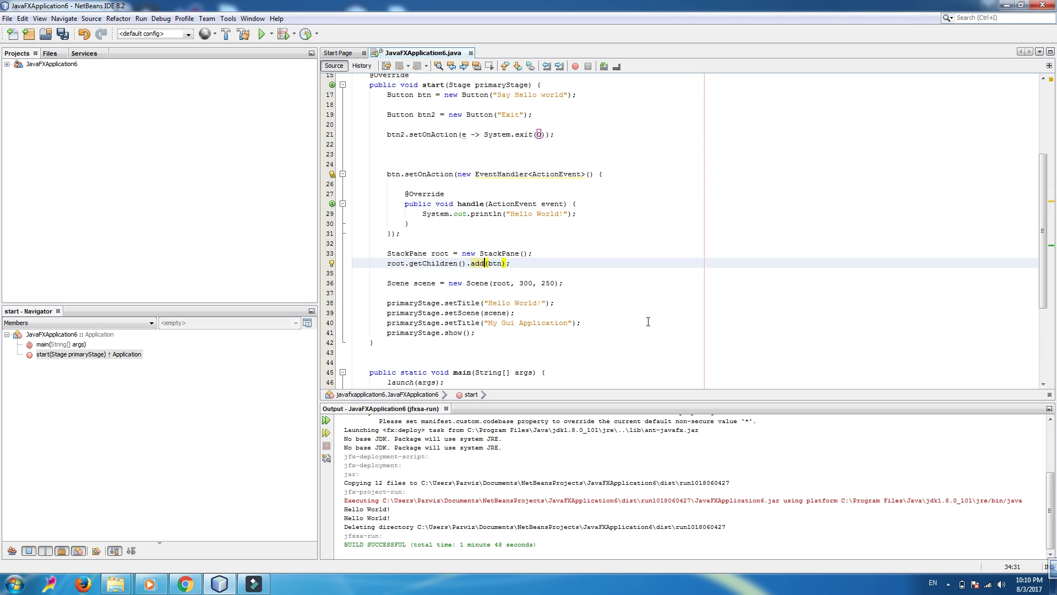
{"action": "type", "text": "All"}
{"action": "left_click", "coordinate": [516, 263]}
{"action": "type", "text": ", "}
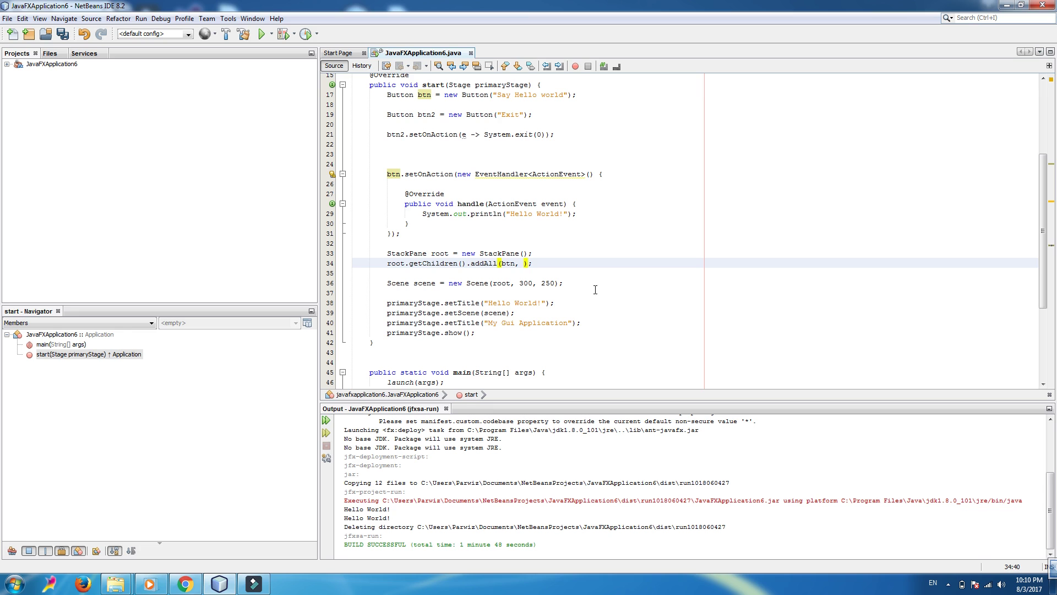
{"action": "type", "text": "btn2"}
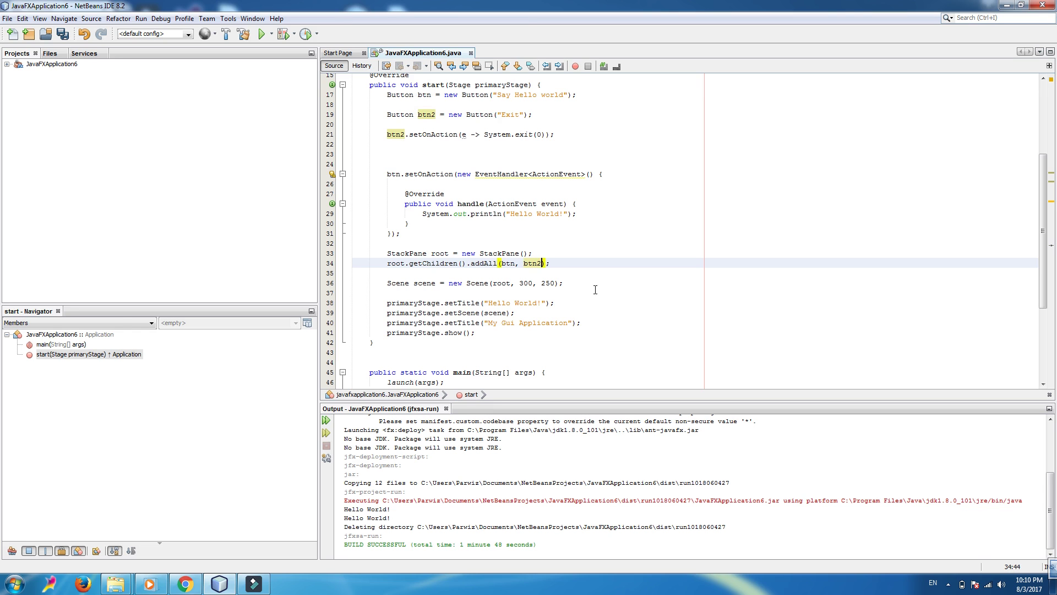
{"action": "left_click", "coordinate": [263, 33]}
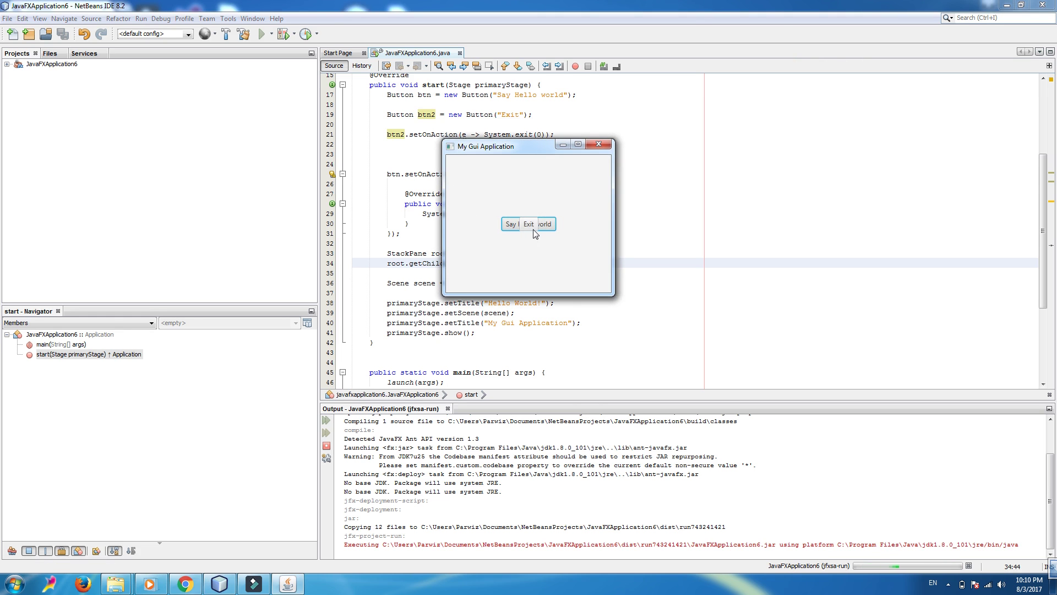
{"action": "left_click", "coordinate": [529, 224]}
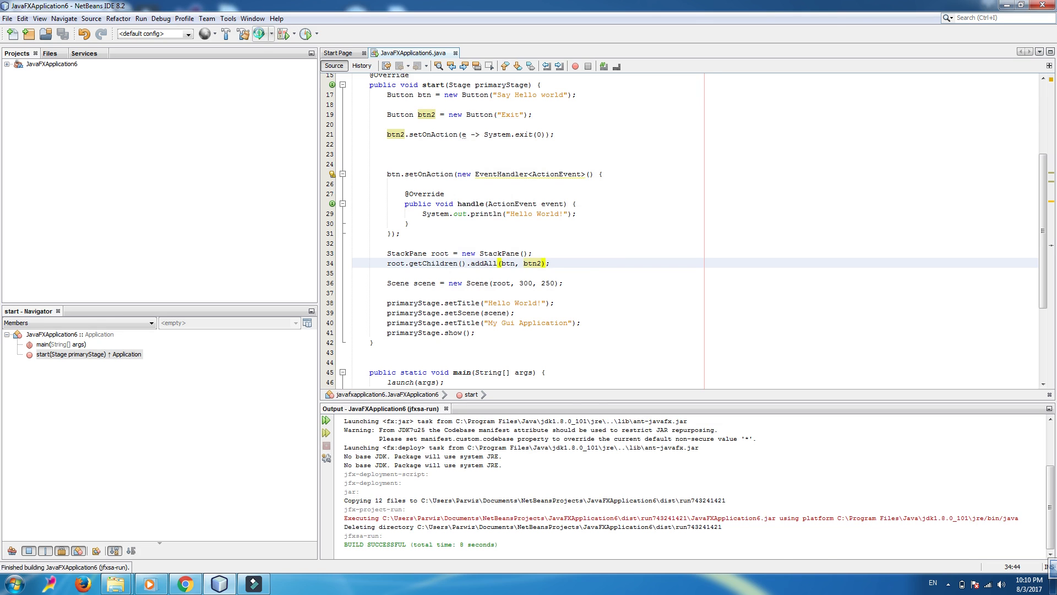
{"action": "left_click", "coordinate": [262, 33]}
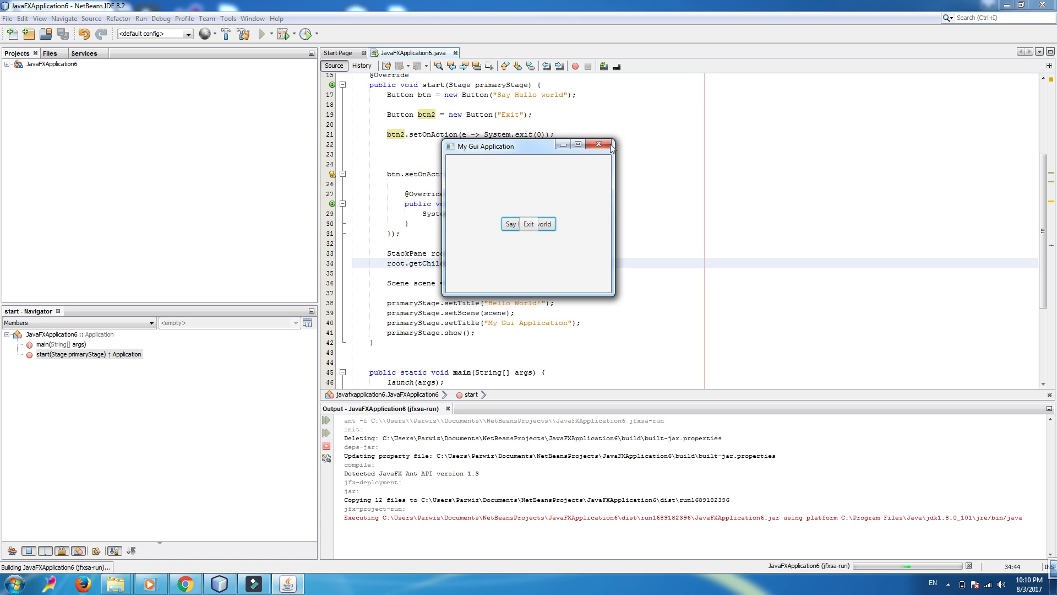
{"action": "left_click", "coordinate": [601, 145]}
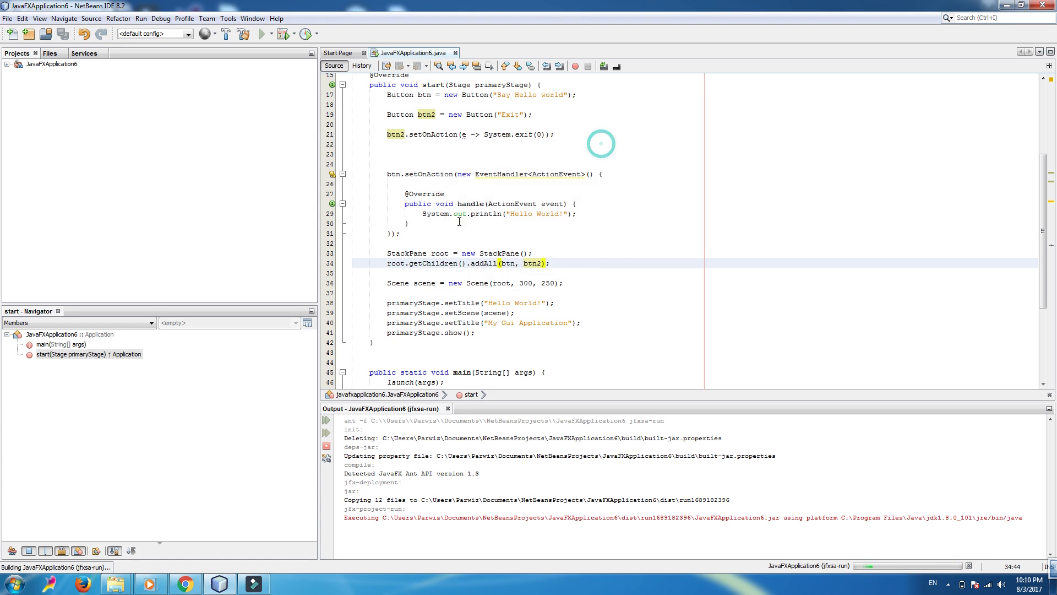
{"action": "left_click", "coordinate": [411, 253]}
Replace StackPane with an imported VBox in root's declaration and constructor, then rerun
{"action": "double_click", "coordinate": [411, 253]}
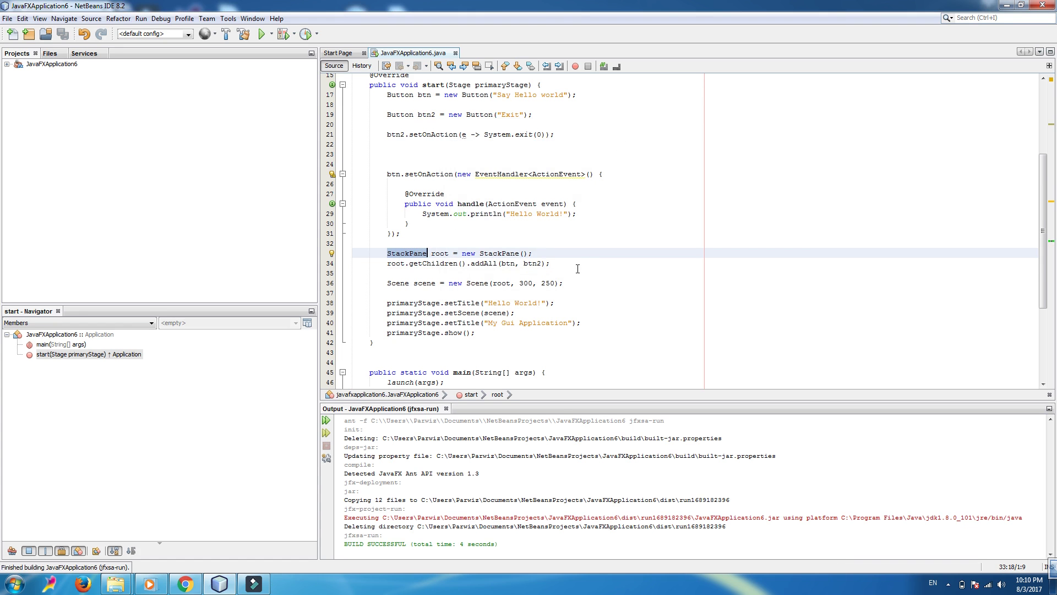
{"action": "type", "text": "VBo"}
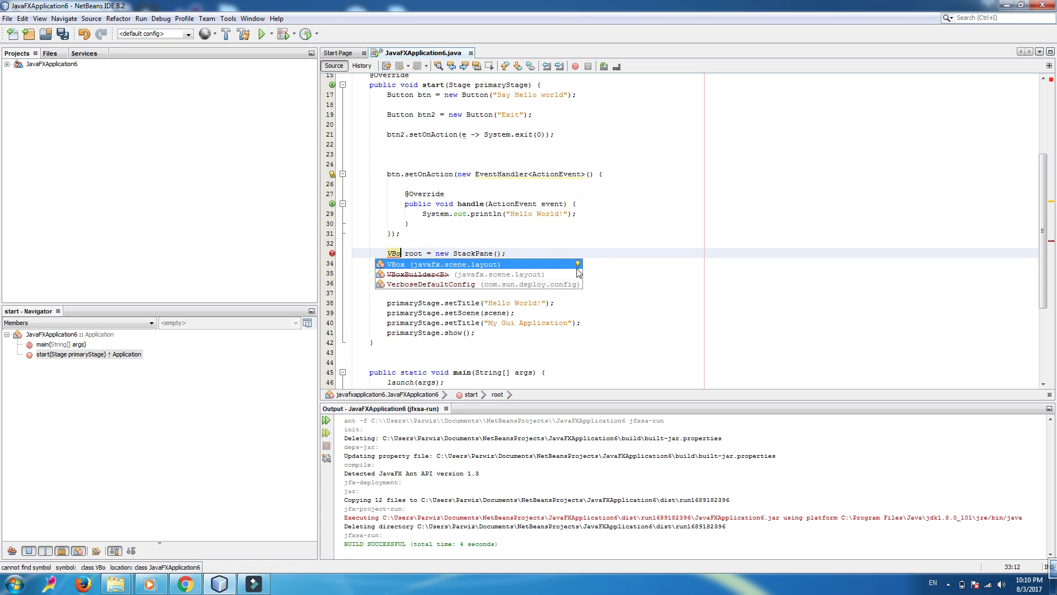
{"action": "key", "text": "Return"}
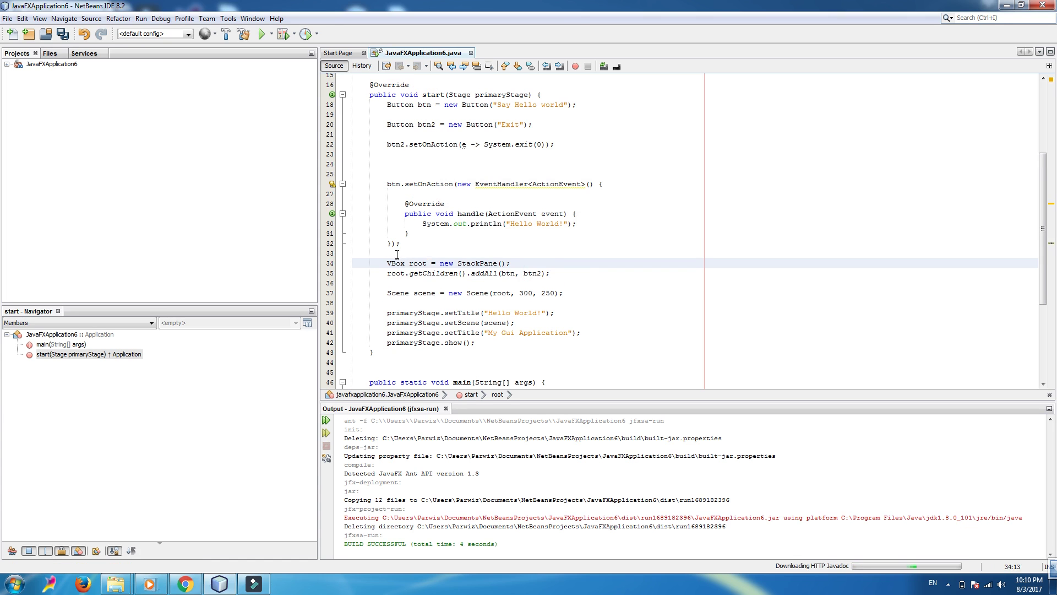
{"action": "double_click", "coordinate": [396, 264]}
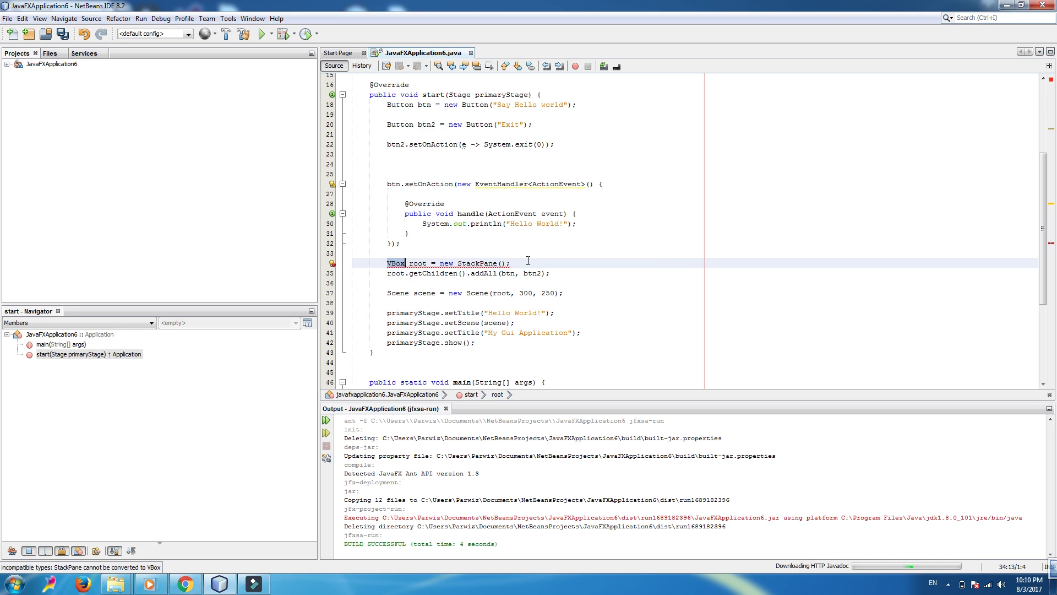
{"action": "key", "text": "ctrl+c"}
{"action": "double_click", "coordinate": [484, 262]}
{"action": "key", "text": "ctrl+v"}
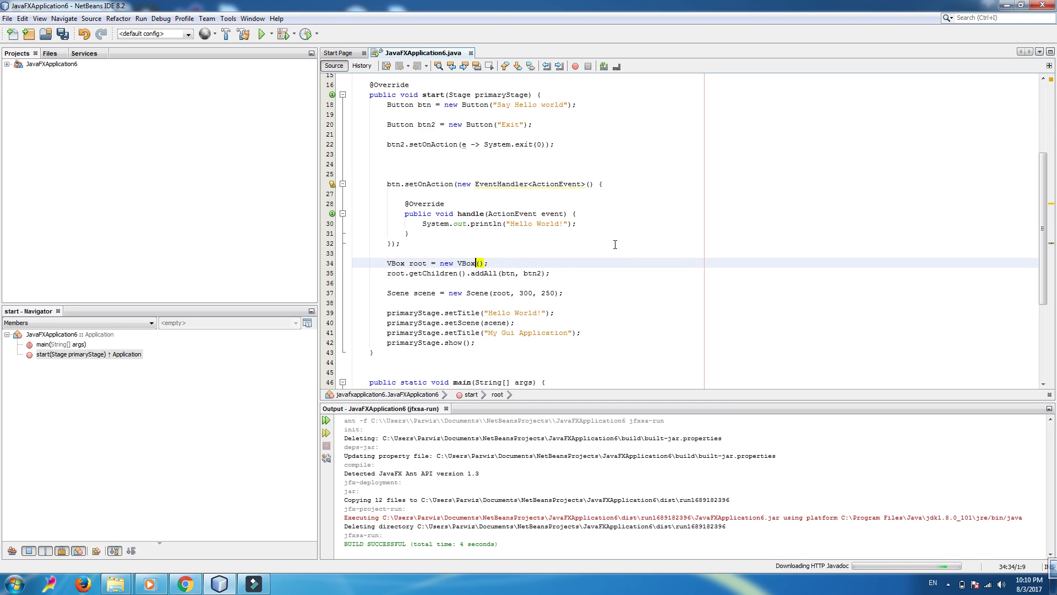
{"action": "left_click", "coordinate": [261, 33]}
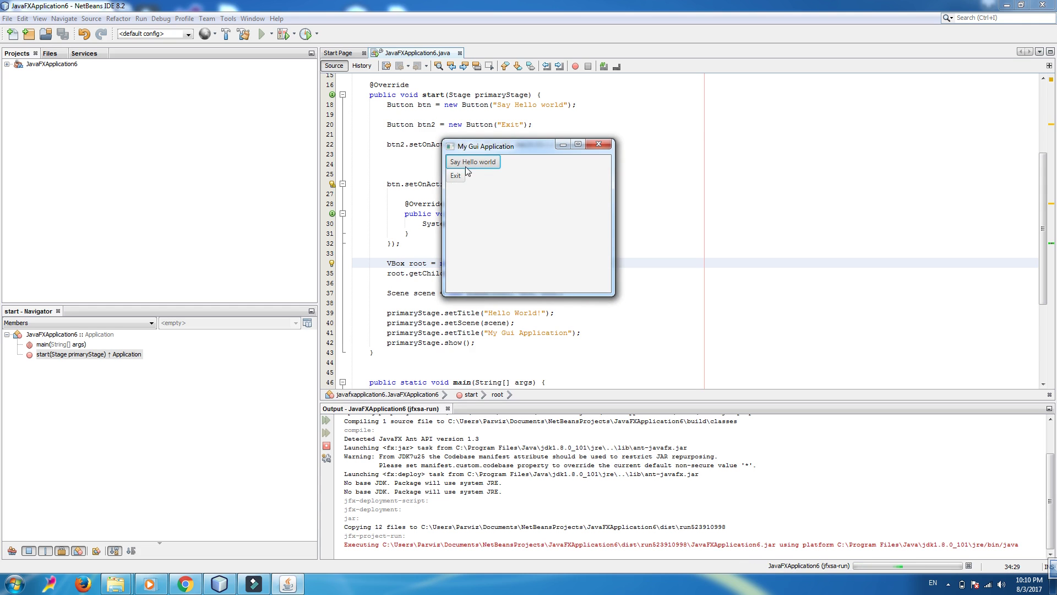
Print Hello World! with the Say Hello world button, then quit via Exit
{"action": "left_click", "coordinate": [479, 163]}
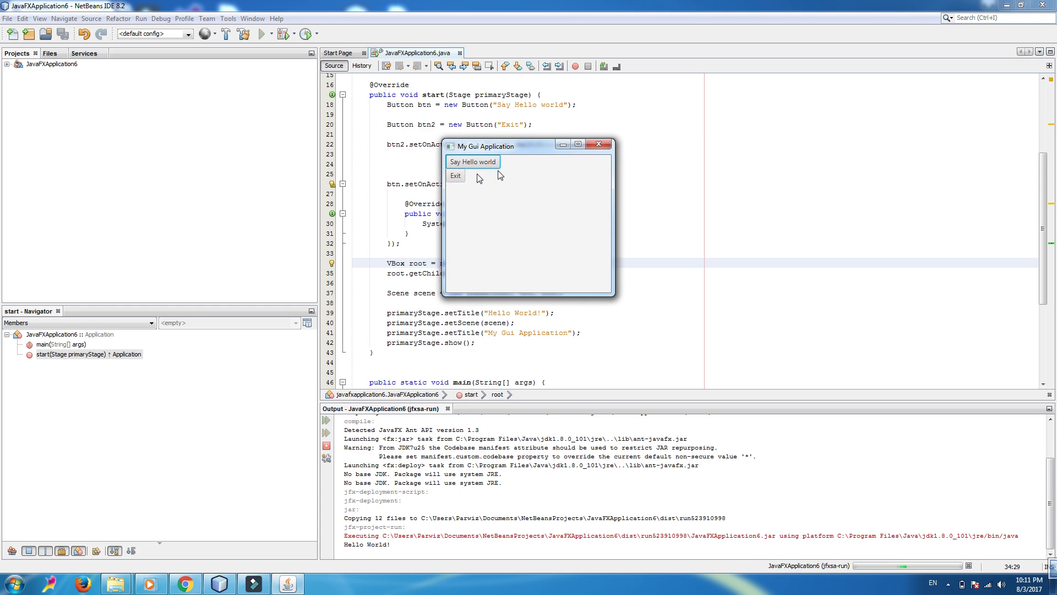
{"action": "left_click", "coordinate": [456, 179]}
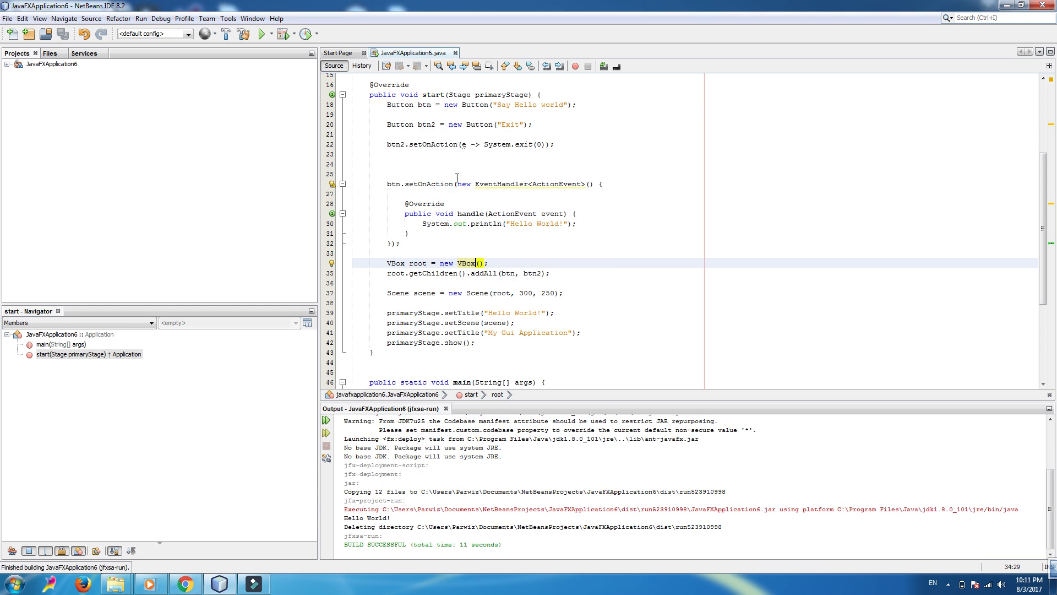